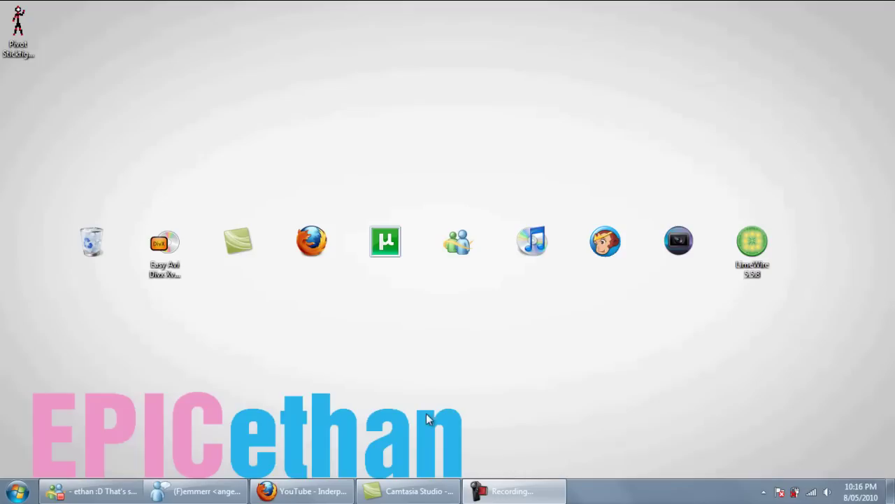
Bring Firefox back up, search Google for dafont and open dafont.com.
left_click(332, 489)
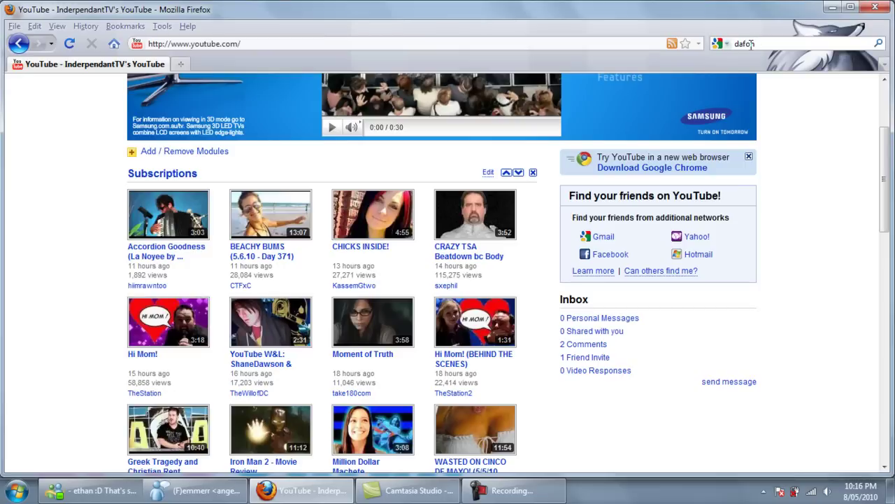
type("t")
key("Return")
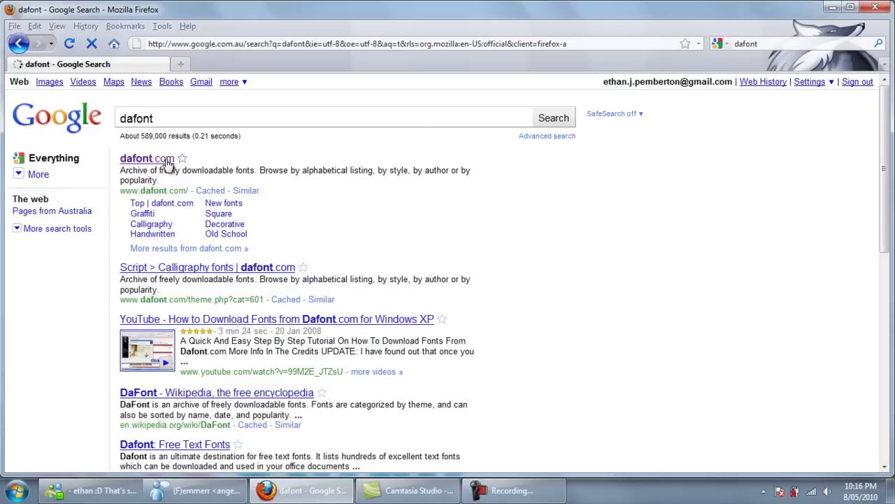
left_click(165, 161)
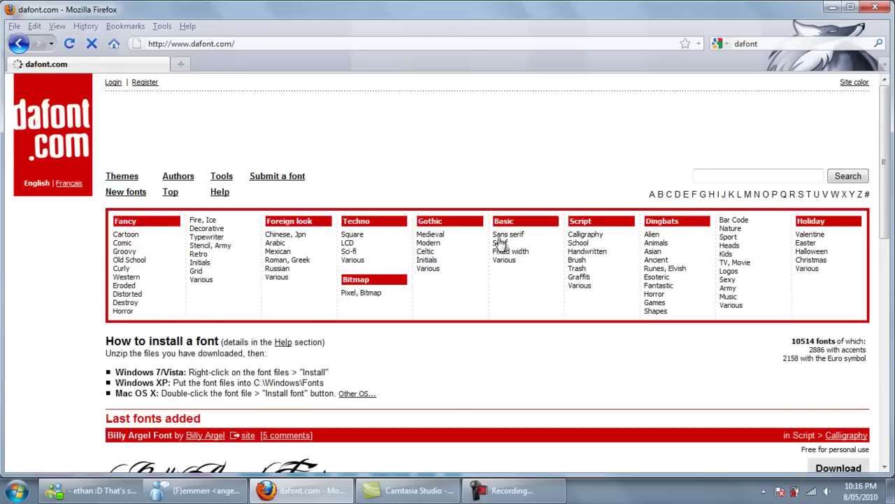
Scroll the latest fonts to VTC Nue Tattoo Script and highlight its name.
scroll(440, 414, "down", 2)
scroll(441, 415, "down", 2)
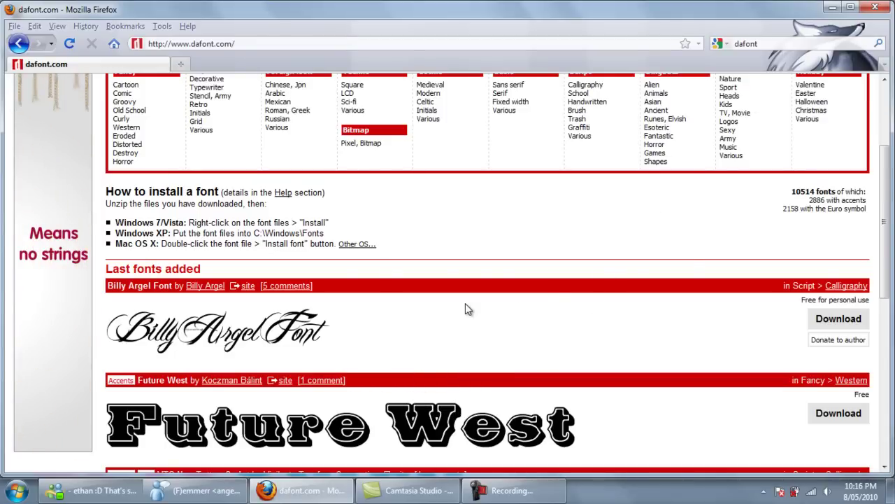
scroll(465, 305, "down", 5)
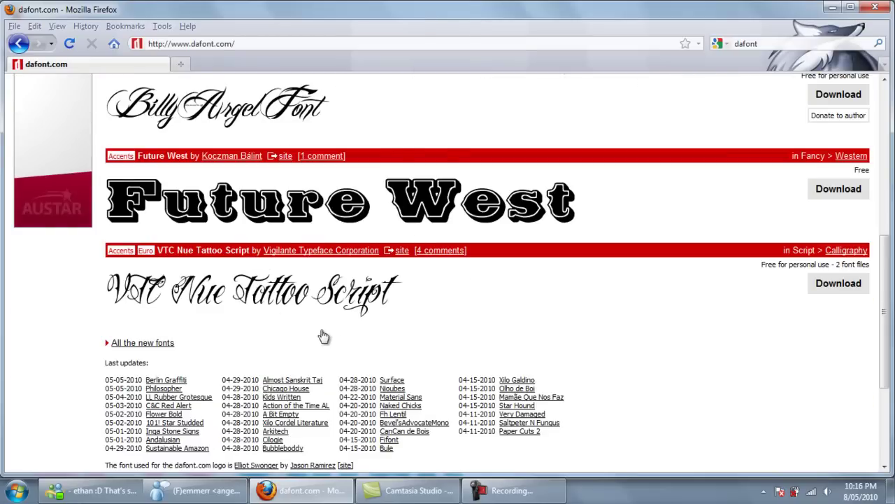
scroll(328, 330, "down", 4)
scroll(326, 275, "up", 5)
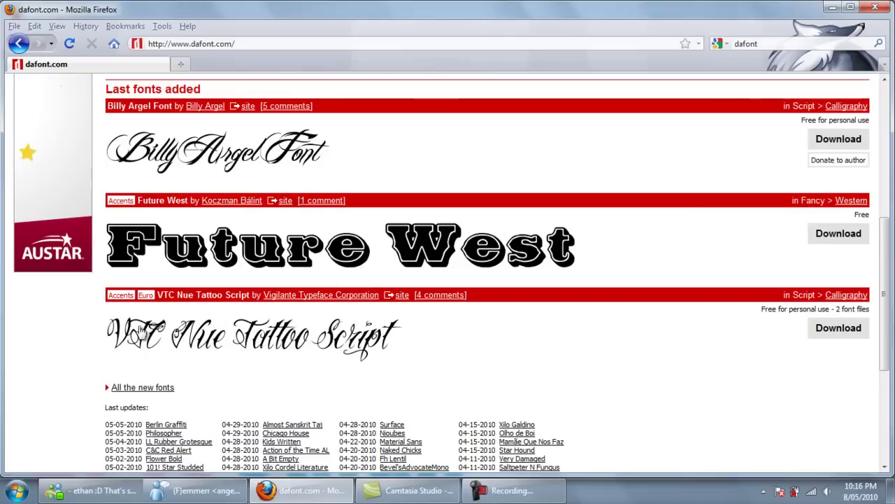
left_click_drag(158, 295, 252, 298)
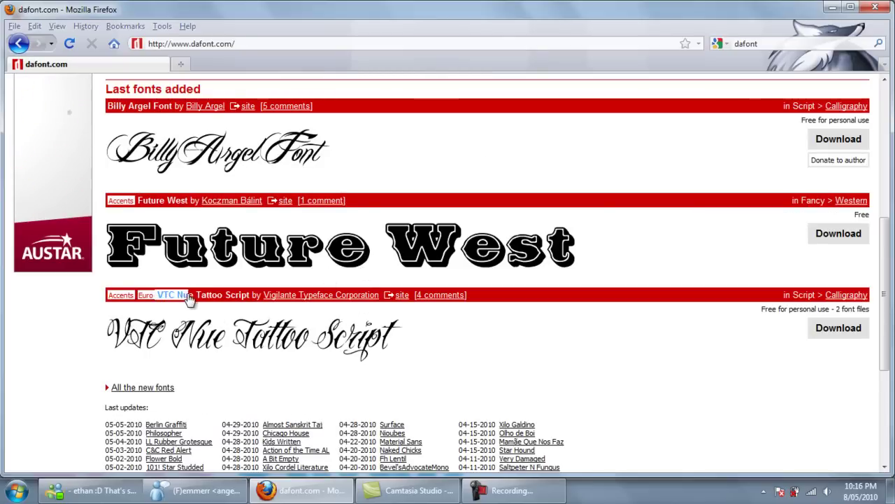
Download VTC Nue Tattoo Script and save it as vtc_nuetattoo_script.zip.
left_click(56, 353)
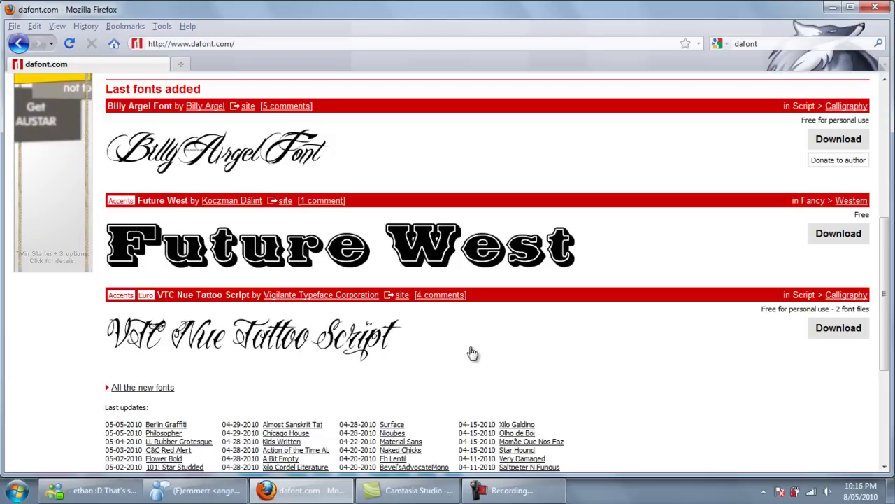
left_click(855, 336)
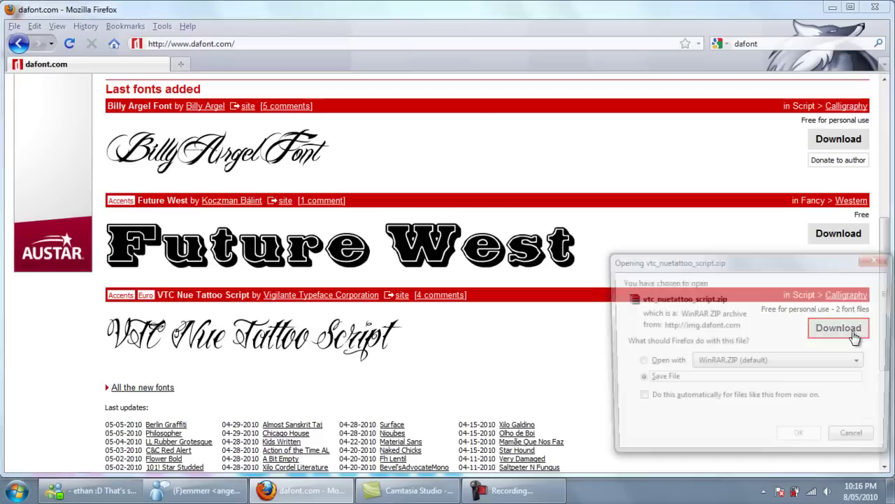
left_click(797, 441)
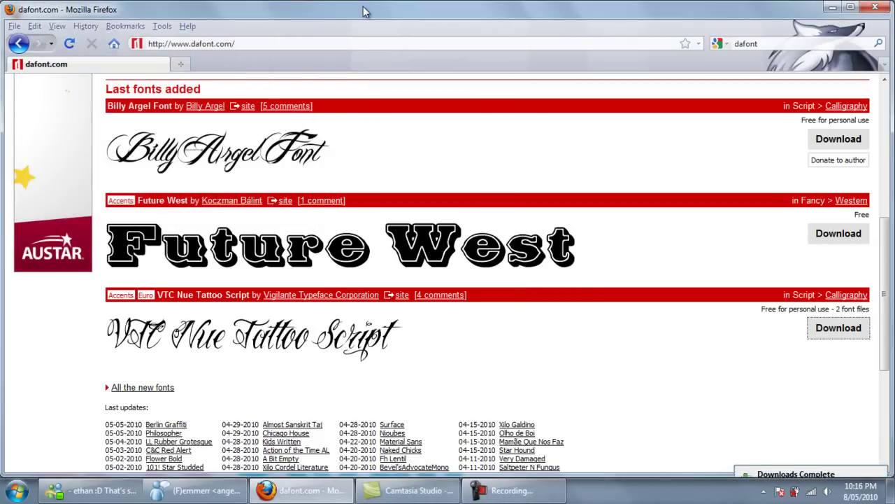
key("ctrl+t")
left_click(773, 44)
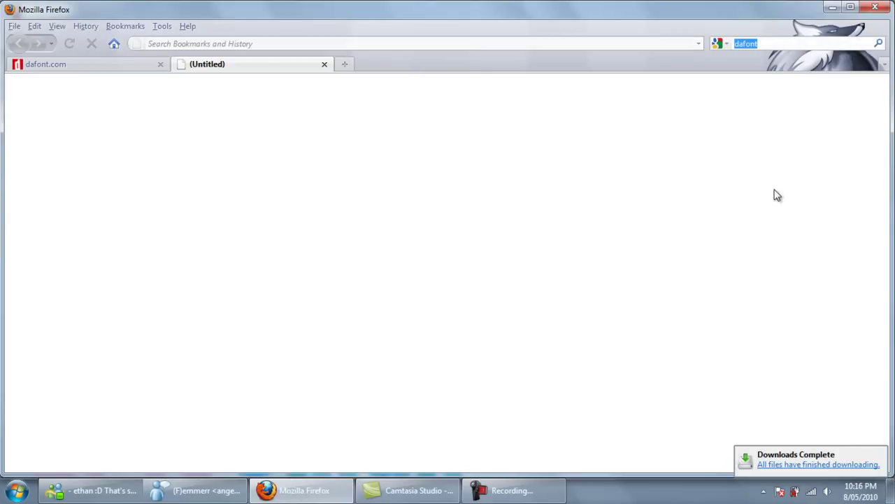
type("winrar")
key("Return")
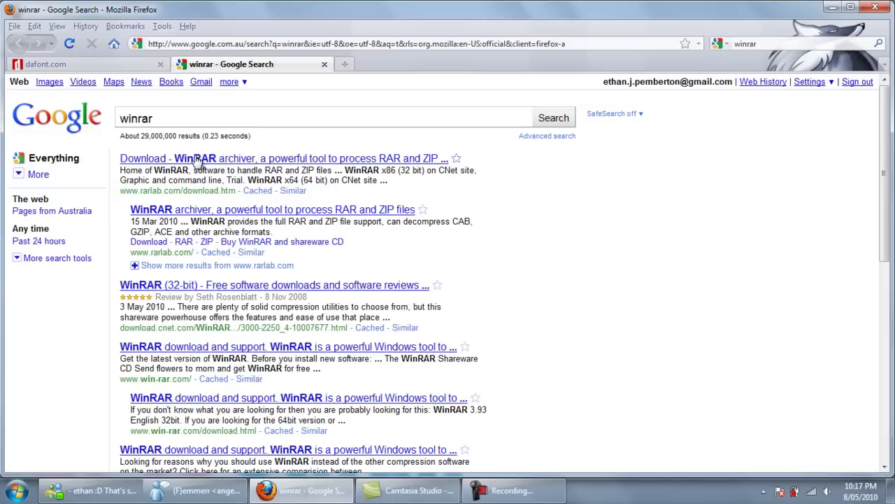
left_click(189, 164)
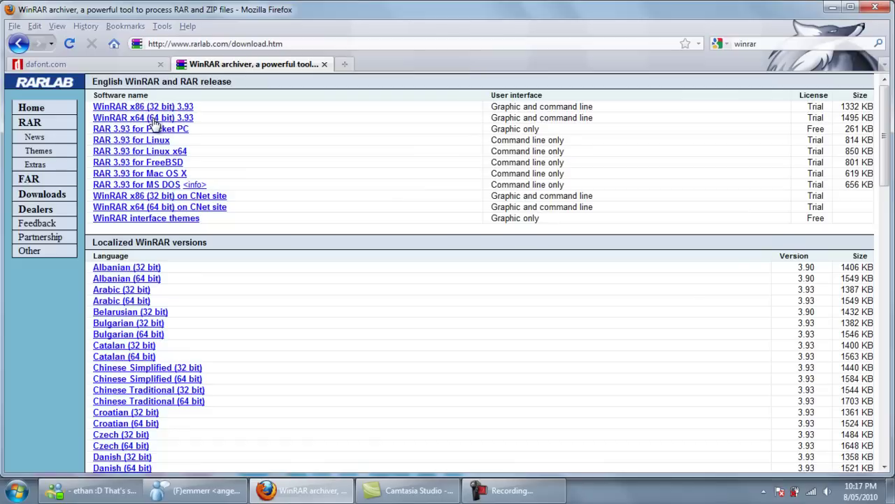
left_click(154, 121)
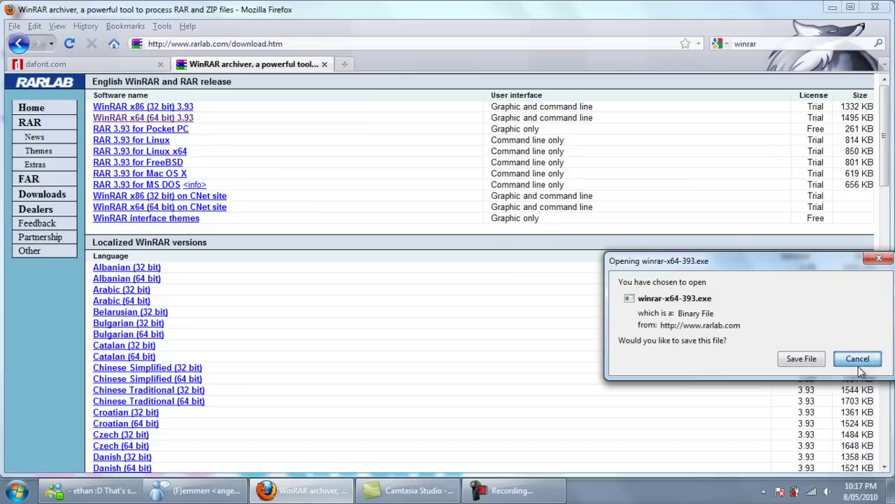
left_click(859, 359)
left_click(324, 64)
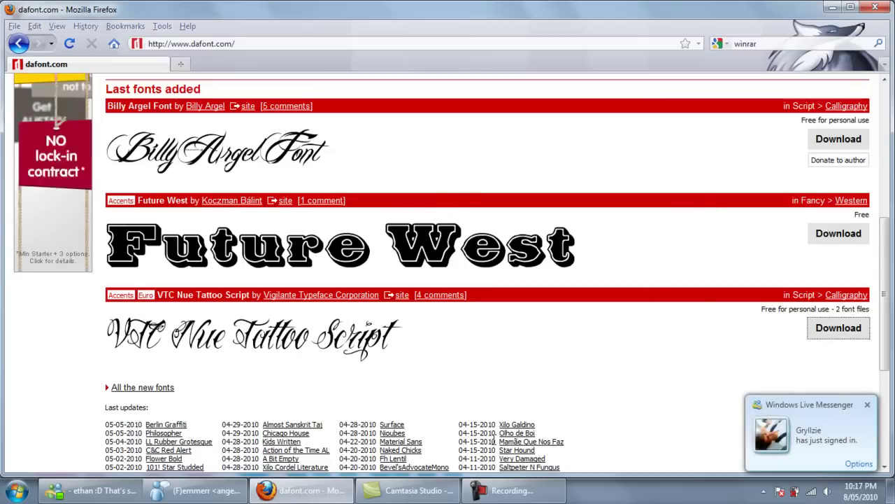
Show the desktop and extract the vtc_nuetattoo_script zip onto it.
right_click(630, 494)
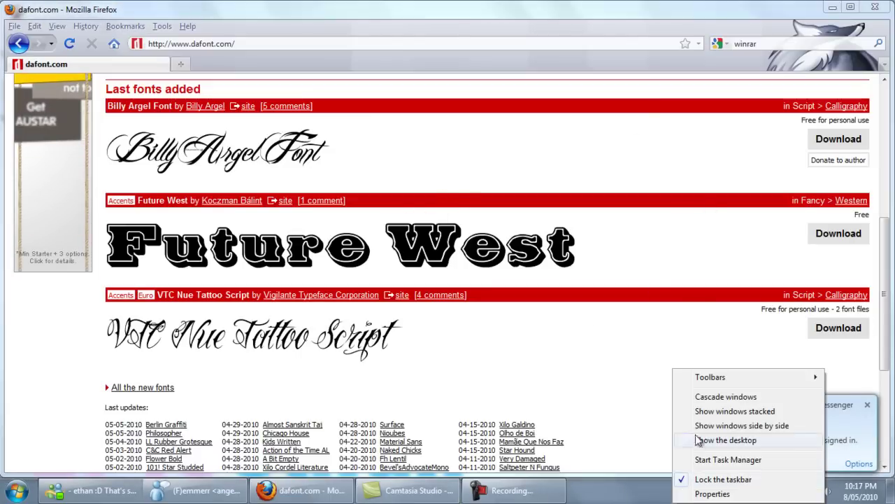
left_click(742, 440)
left_click_drag(17, 105, 238, 112)
right_click(249, 128)
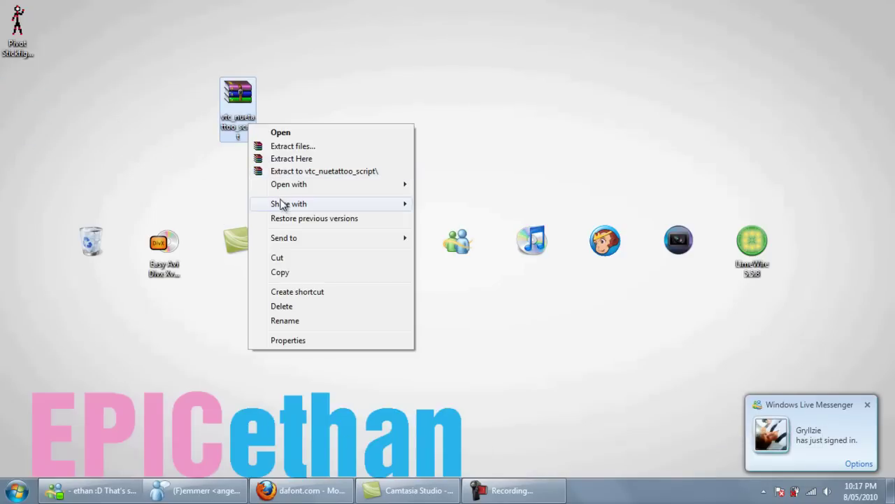
left_click(422, 114)
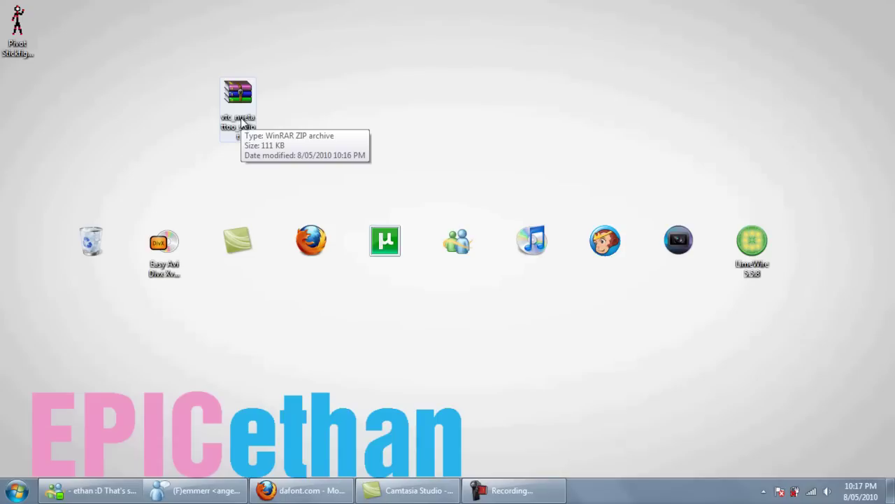
right_click(241, 122)
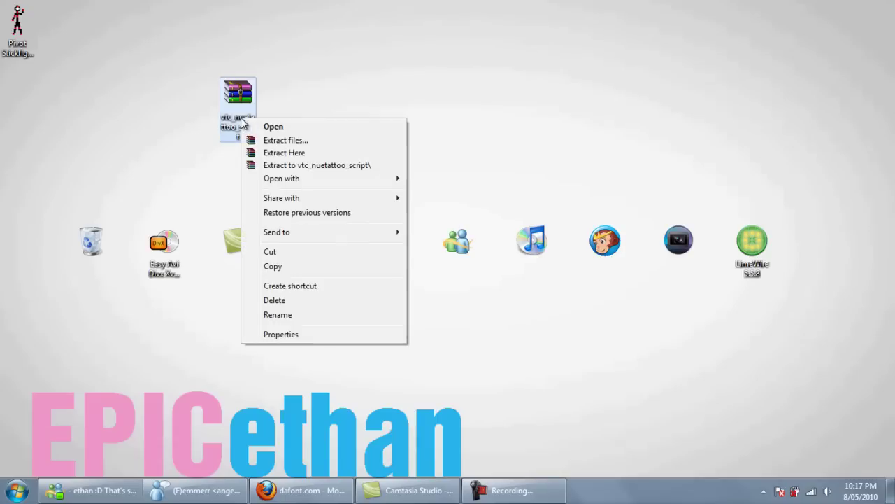
left_click(308, 153)
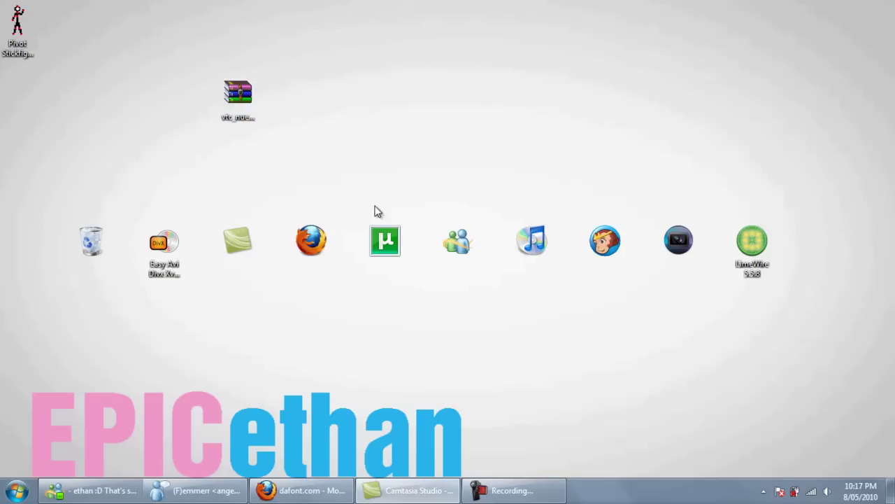
left_click(251, 138)
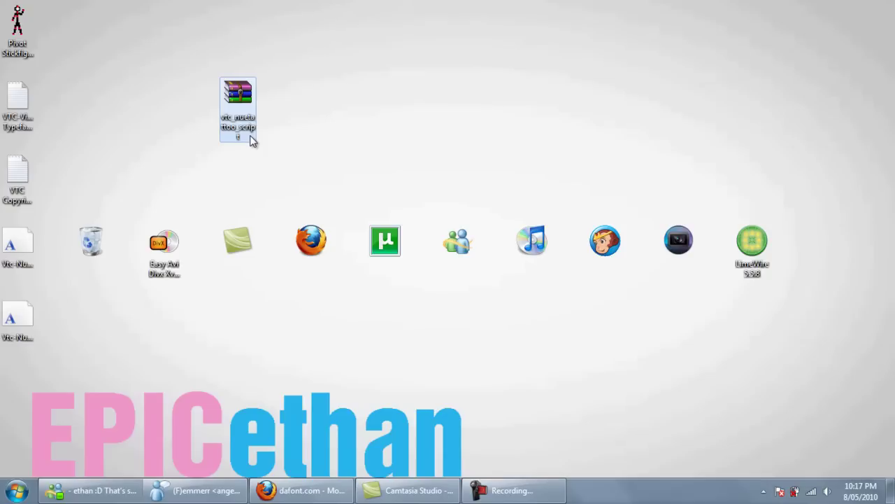
Delete the two VTC text documents and the zip, then copy the remaining Vtc font files.
right_click(244, 104)
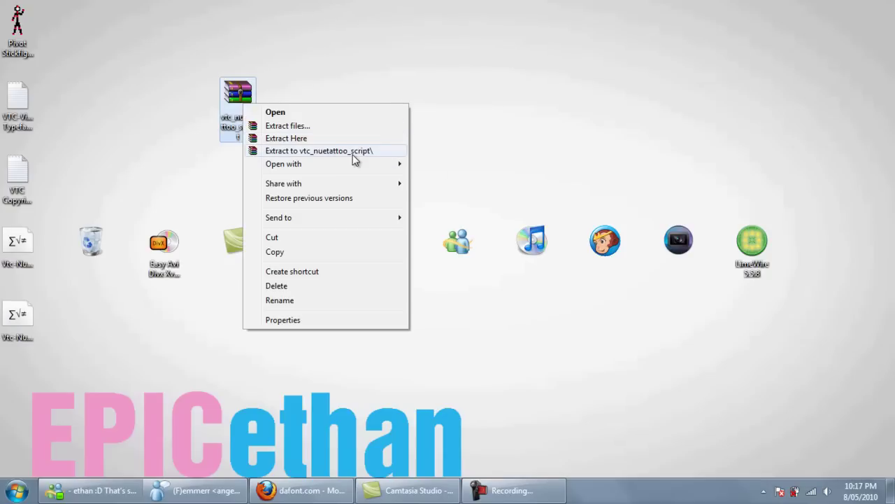
left_click(119, 113)
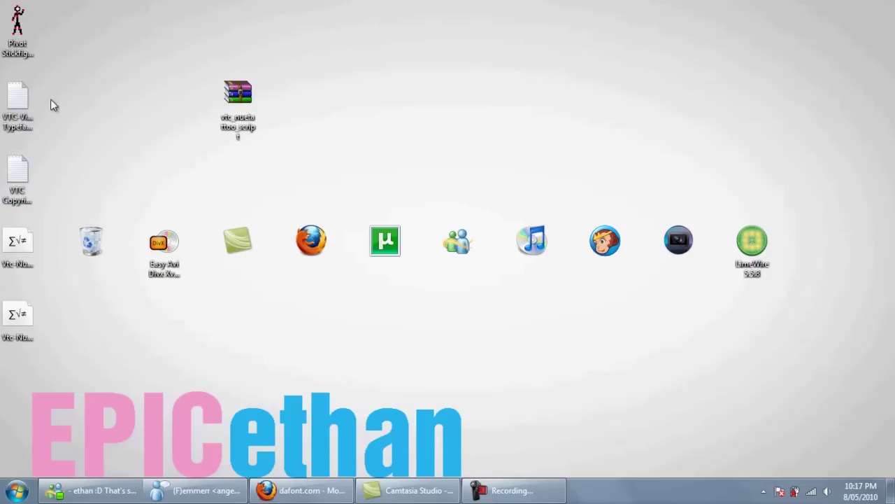
mouse_move(70, 96)
left_mouse_down()
mouse_move(31, 190)
mouse_move(9, 192)
left_mouse_up()
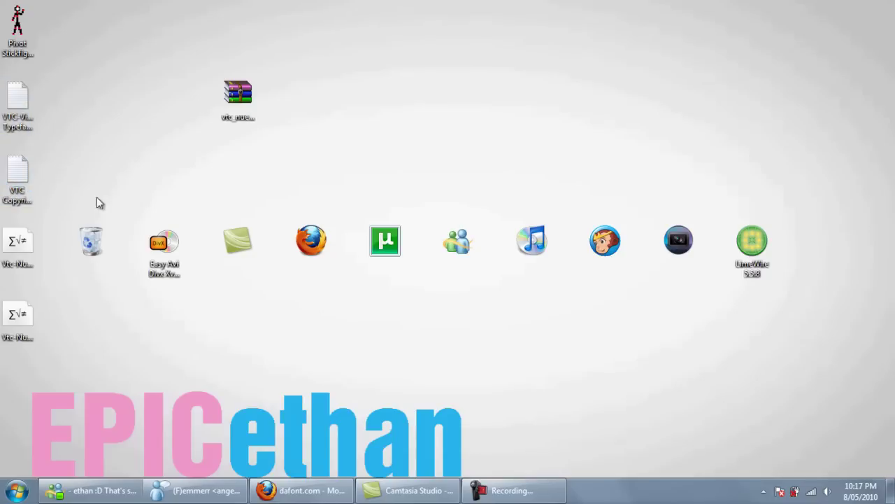
key("Delete")
left_click(490, 260)
left_click(238, 98)
key("Delete")
left_click(499, 297)
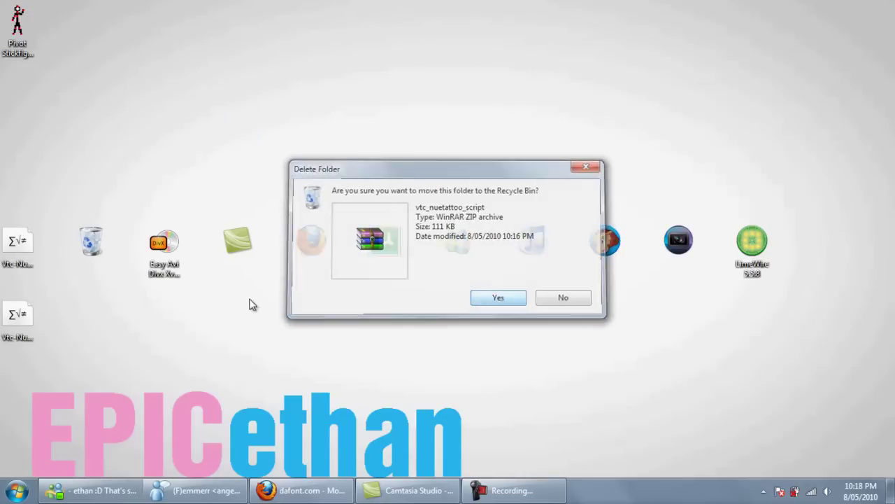
mouse_move(82, 376)
left_mouse_down()
mouse_move(4, 242)
mouse_move(44, 348)
mouse_move(11, 245)
left_mouse_up()
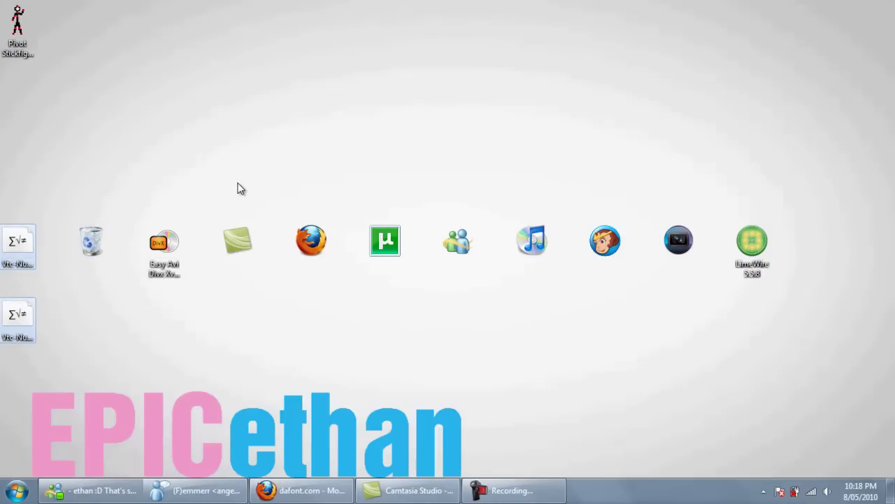
key("ctrl+c")
Paste the Vtc font files into C:\Windows\Fonts, replacing the already installed copy.
left_click(63, 237)
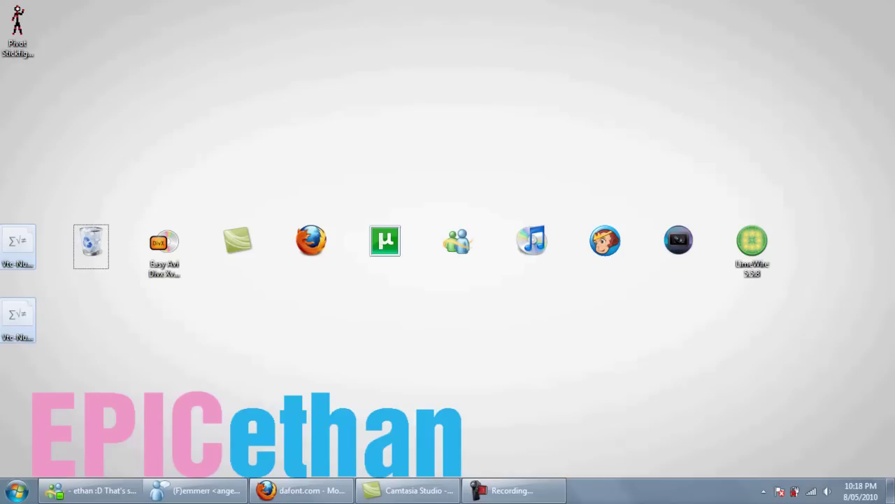
left_click(17, 489)
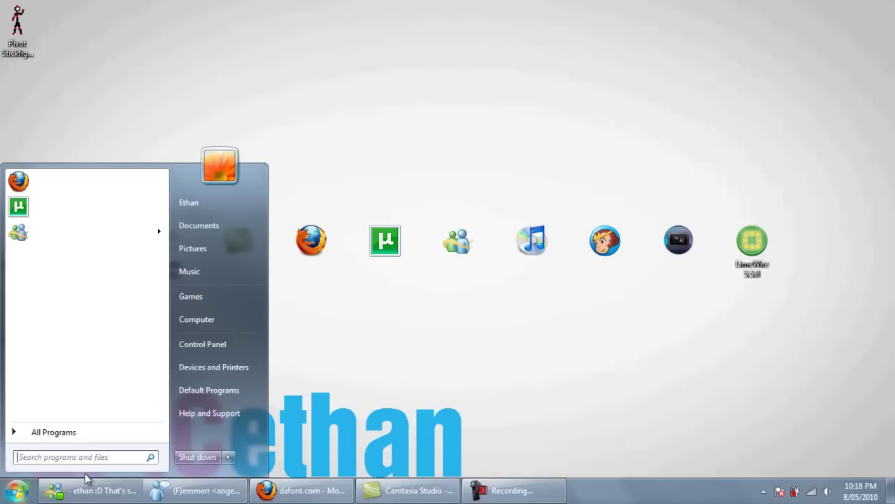
left_click(199, 322)
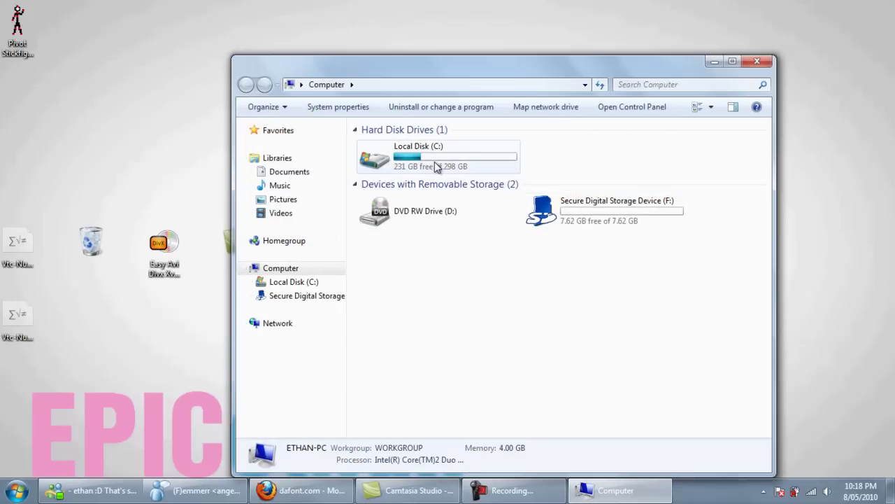
double_click(397, 160)
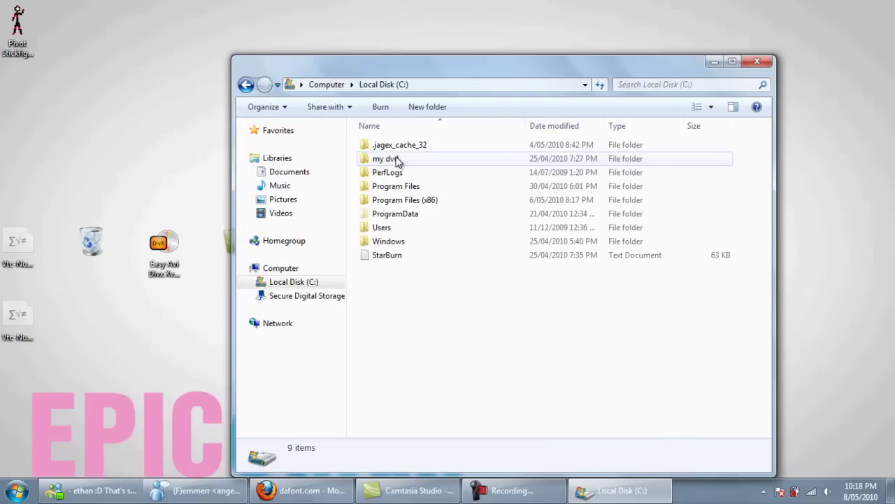
double_click(399, 242)
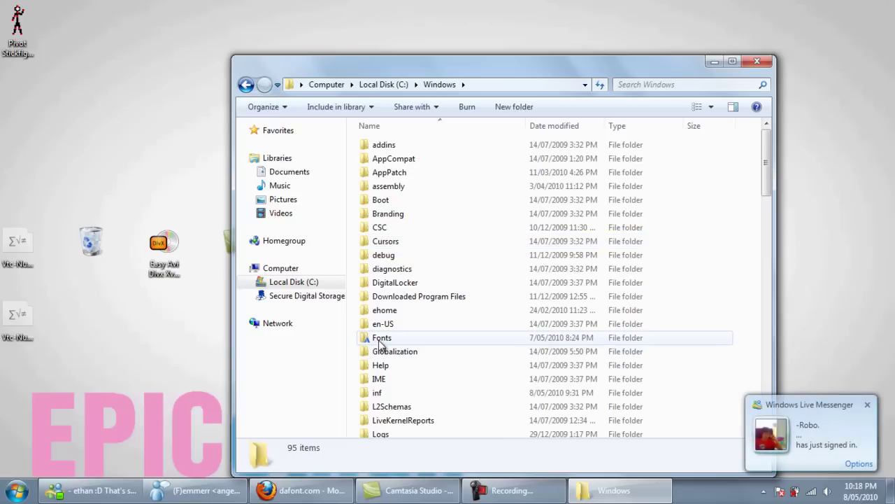
double_click(381, 338)
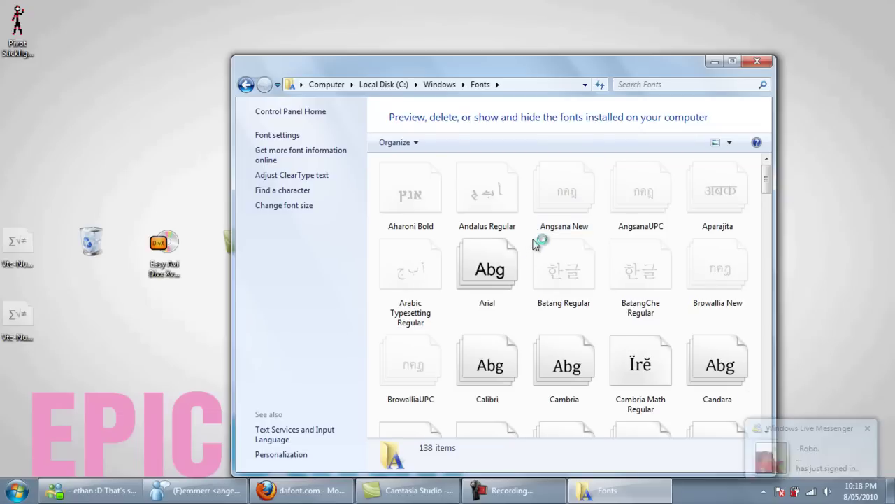
key("ctrl+v")
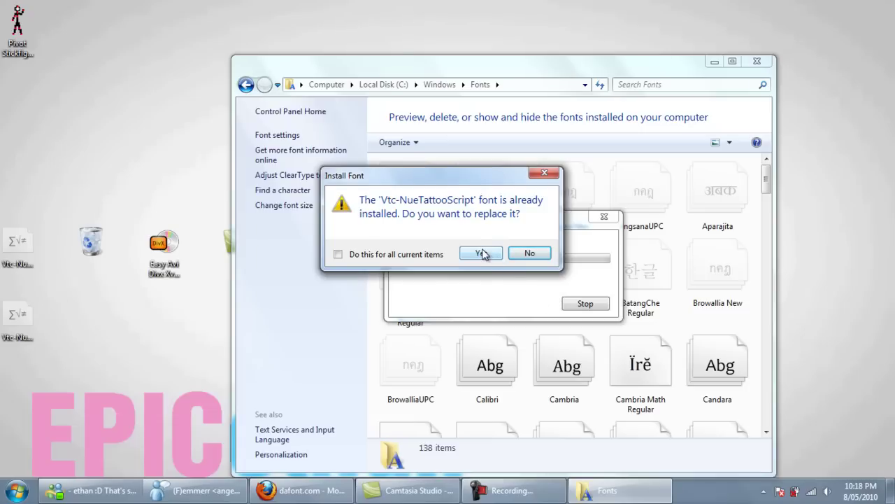
left_click(482, 253)
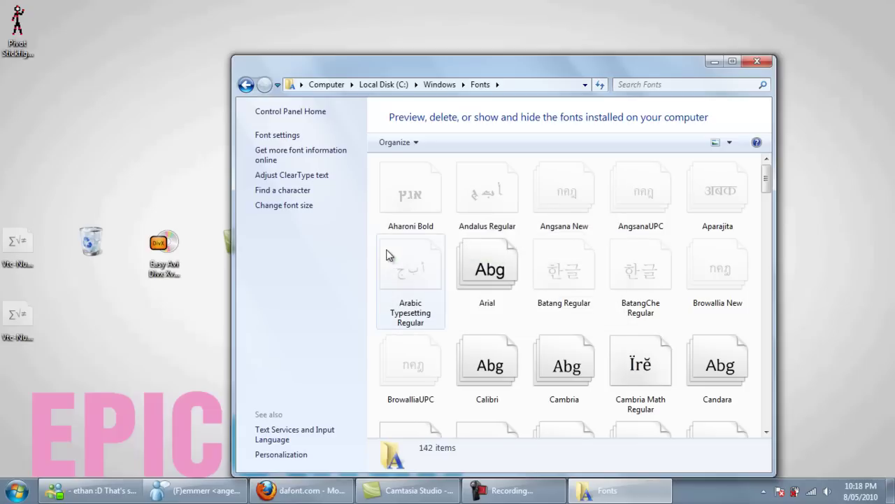
Close the Fonts folder and launch Paint from Start search.
left_click(756, 65)
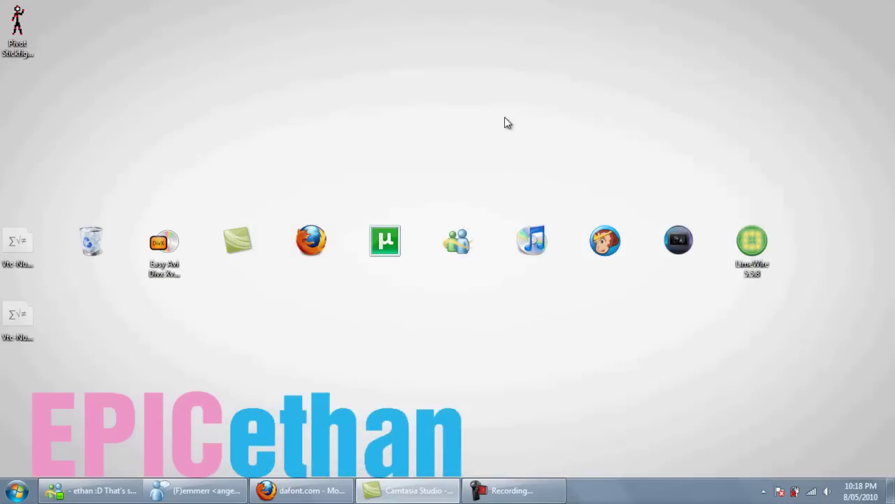
key("super")
type("pa")
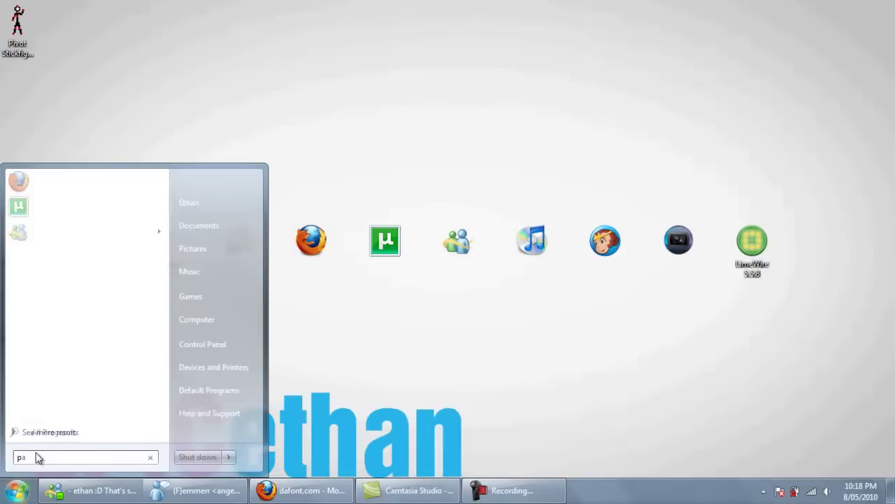
type("int")
key("Return")
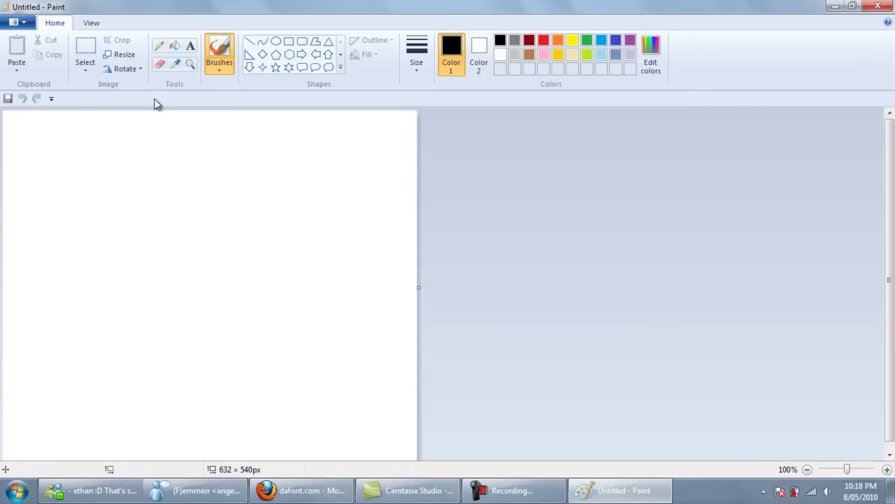
Draw a large text box and set its font to Vtc-NueTattooScript.
left_click(190, 45)
left_click_drag(30, 158, 418, 411)
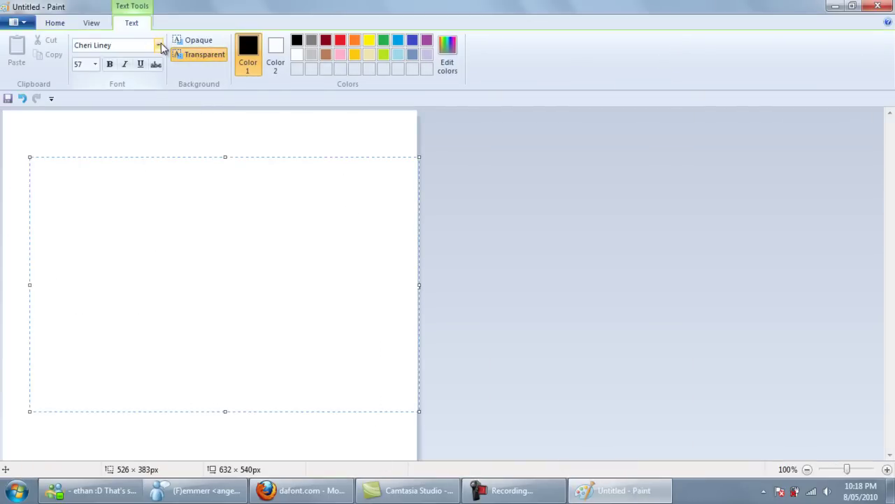
left_click(159, 46)
type("V")
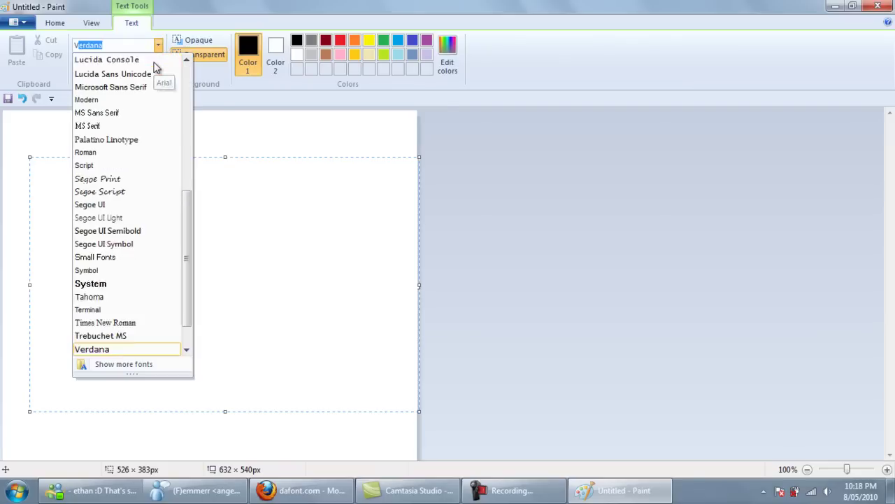
type("tcNueTattooScript")
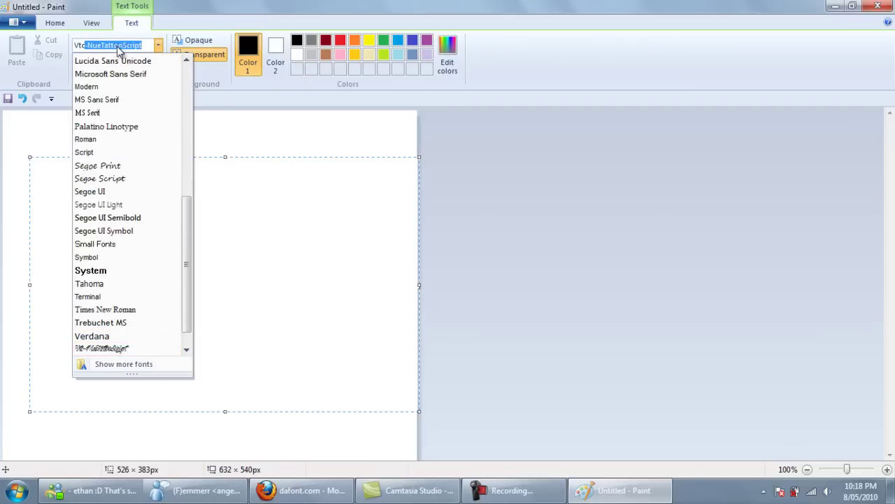
key("Return")
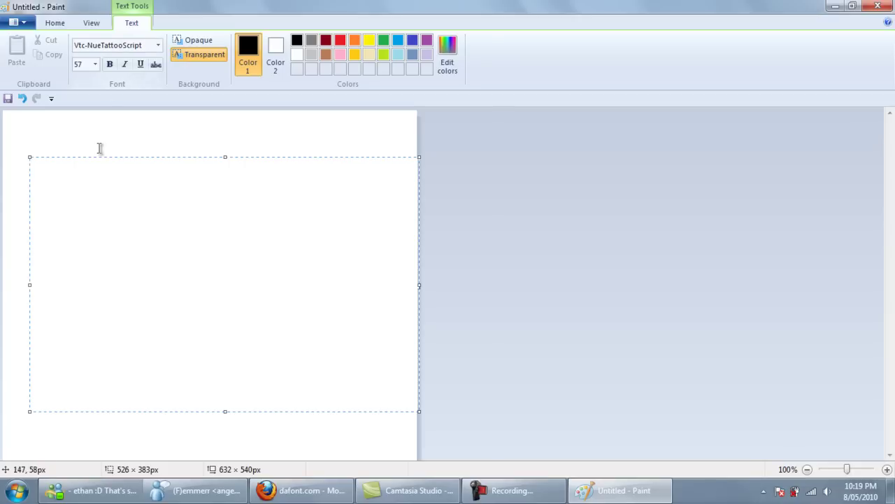
Type "Hey IM Inderpendant" in the text box, fixing the typos along the way.
type("fhdhssks")
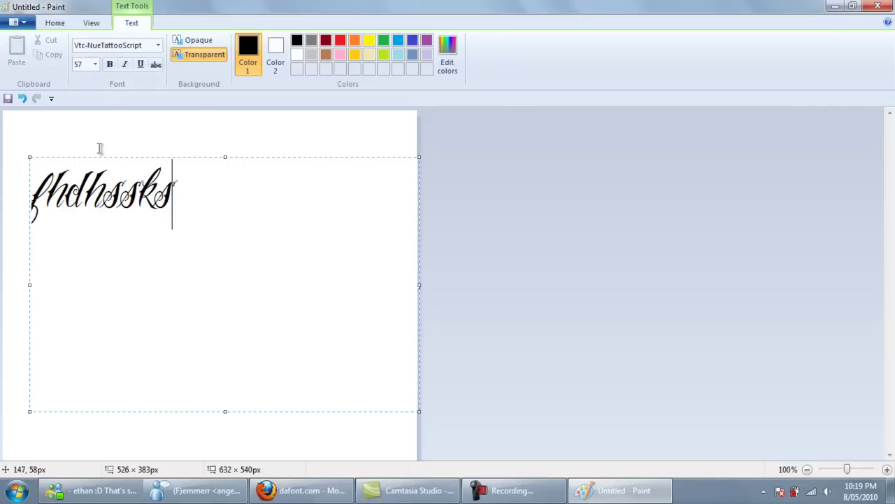
type("ks")
key("BackSpace")
key("BackSpace")
key("BackSpace")
key("BackSpace")
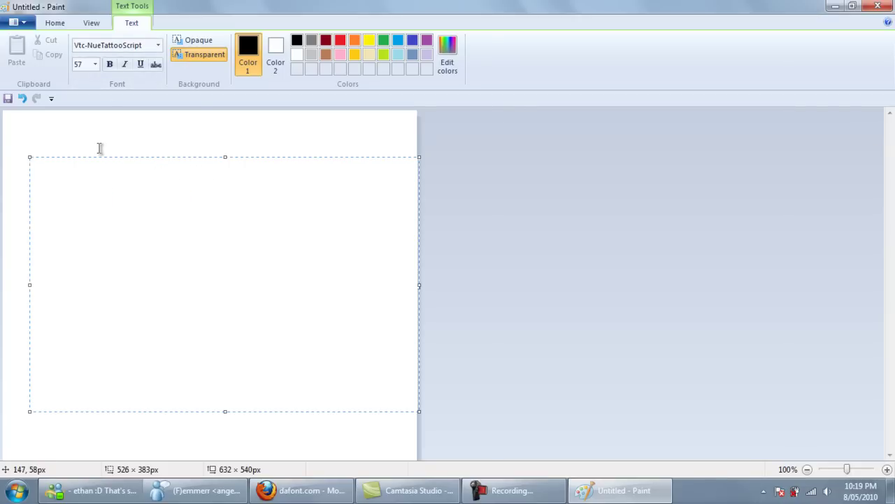
type("Hey IM")
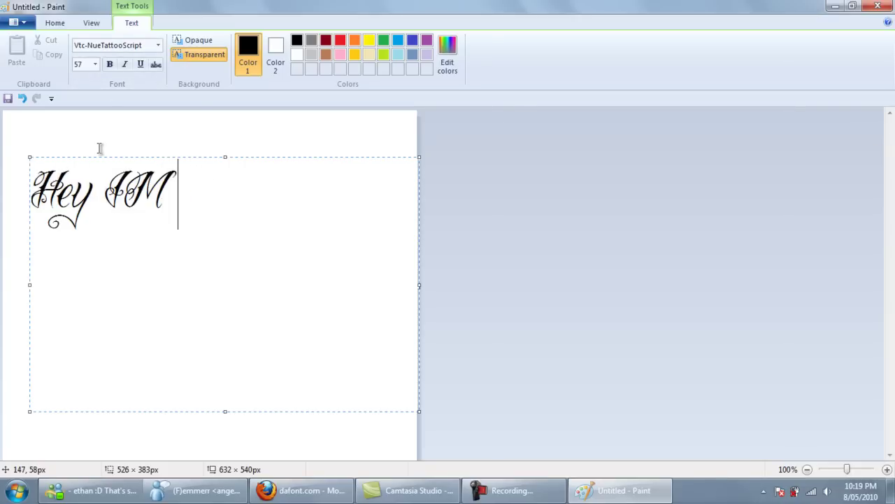
type(" Inderoen")
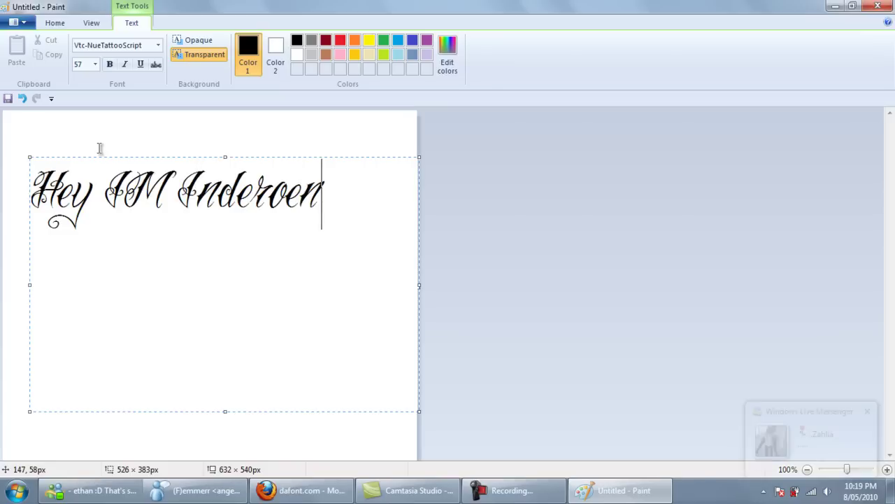
key("BackSpace")
key("BackSpace")
key("BackSpace")
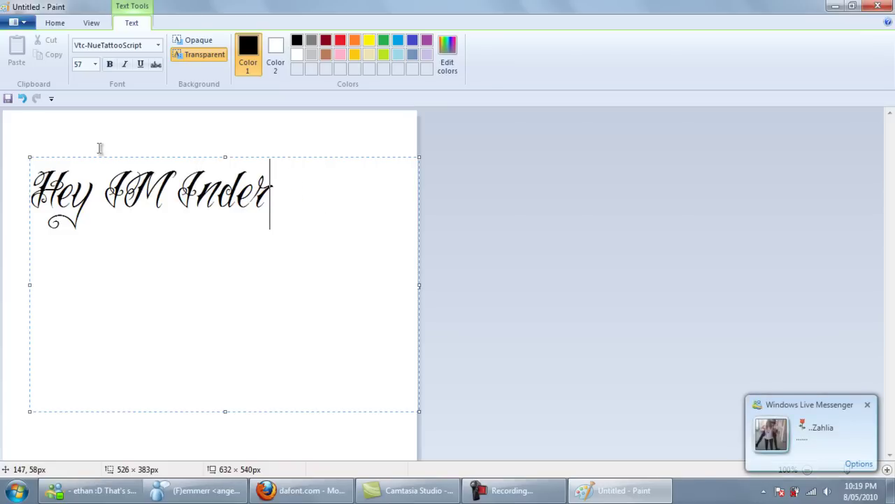
type("pendant")
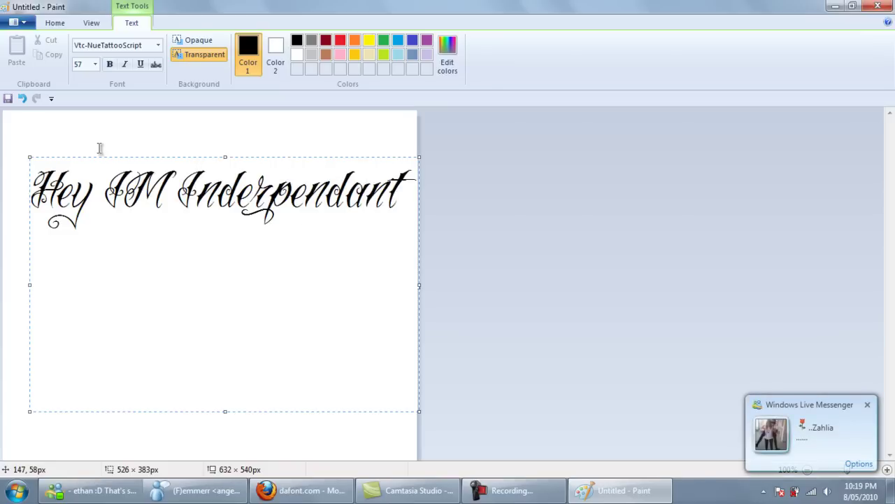